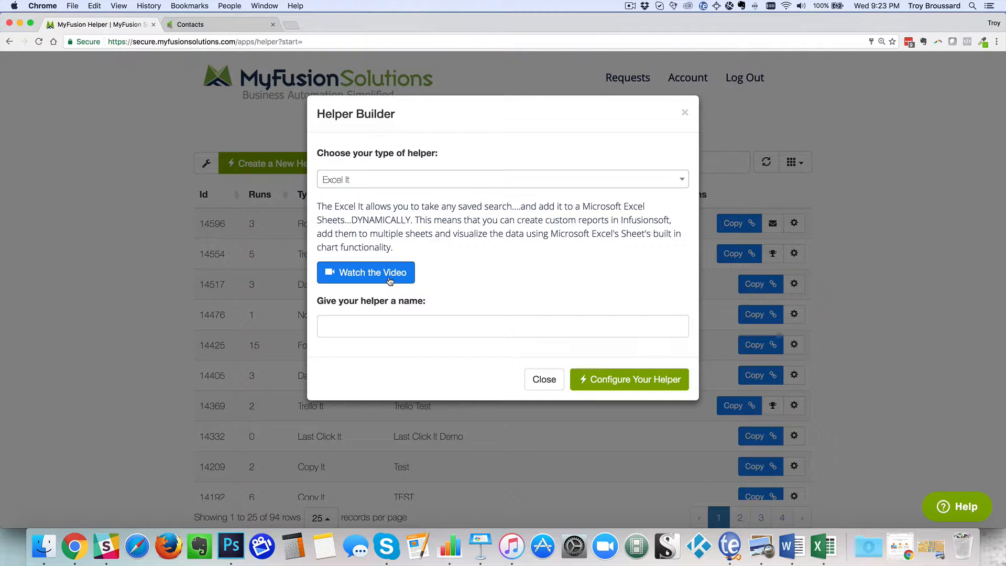
Name the new Excel It helper "Excel It test" and proceed to its configuration
{"action": "left_click", "coordinate": [392, 326]}
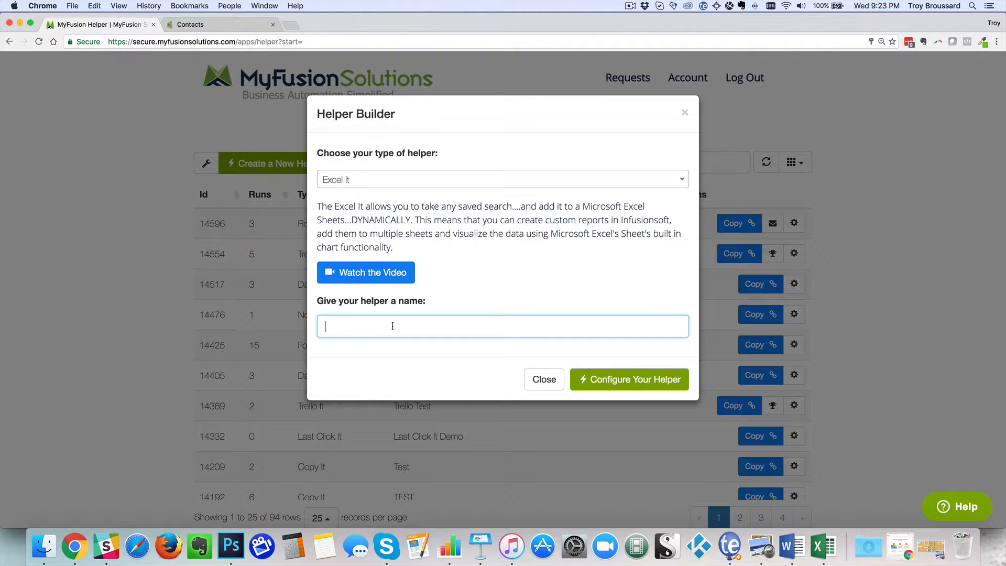
{"action": "type", "text": "E"}
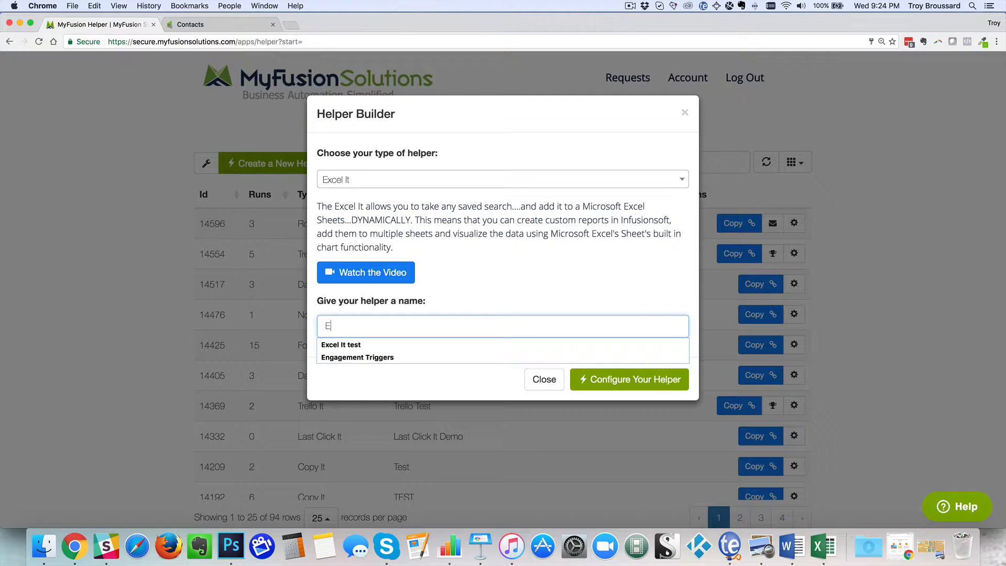
{"action": "left_click", "coordinate": [351, 345]}
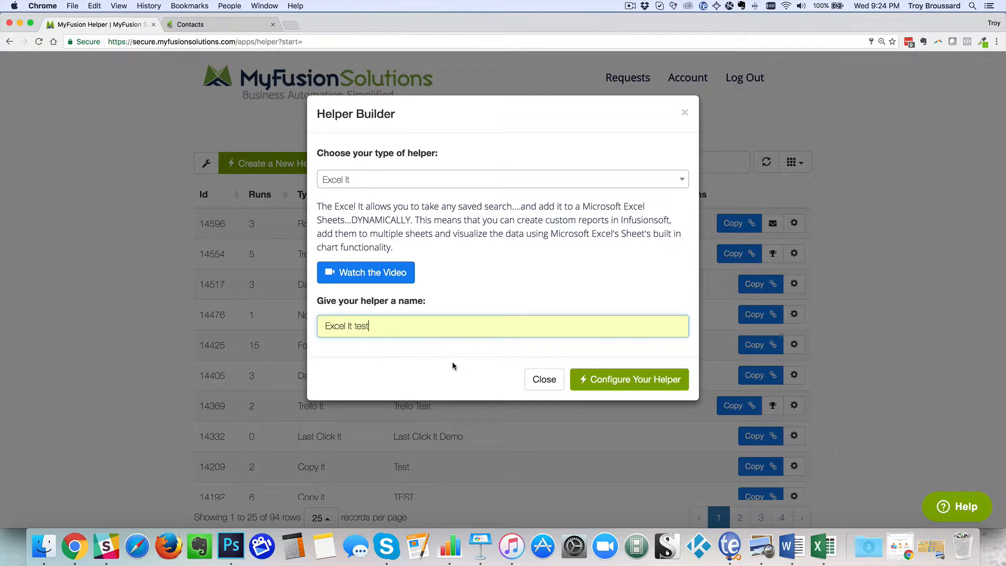
{"action": "left_click", "coordinate": [653, 384]}
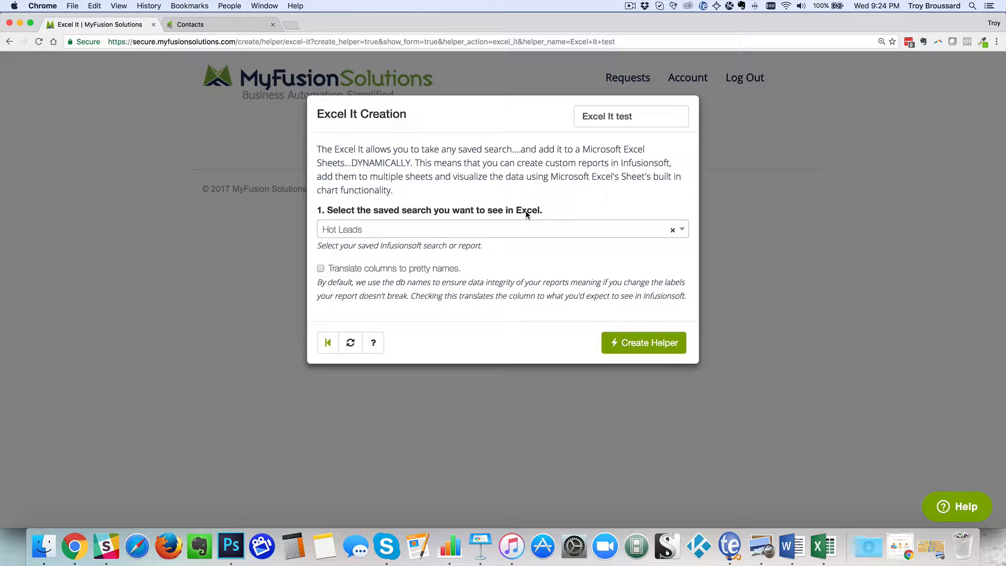
Choose the saved search "Excel It Test" as the helper's data source and create the helper
{"action": "left_click", "coordinate": [475, 226]}
{"action": "scroll", "coordinate": [440, 329], "scroll_direction": "down", "scroll_amount": 3}
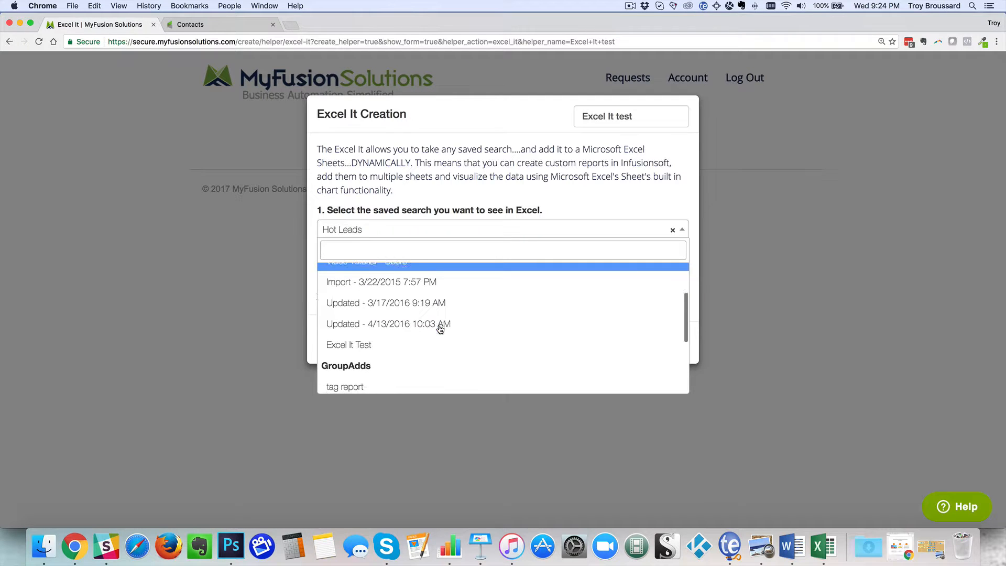
{"action": "left_click", "coordinate": [381, 345]}
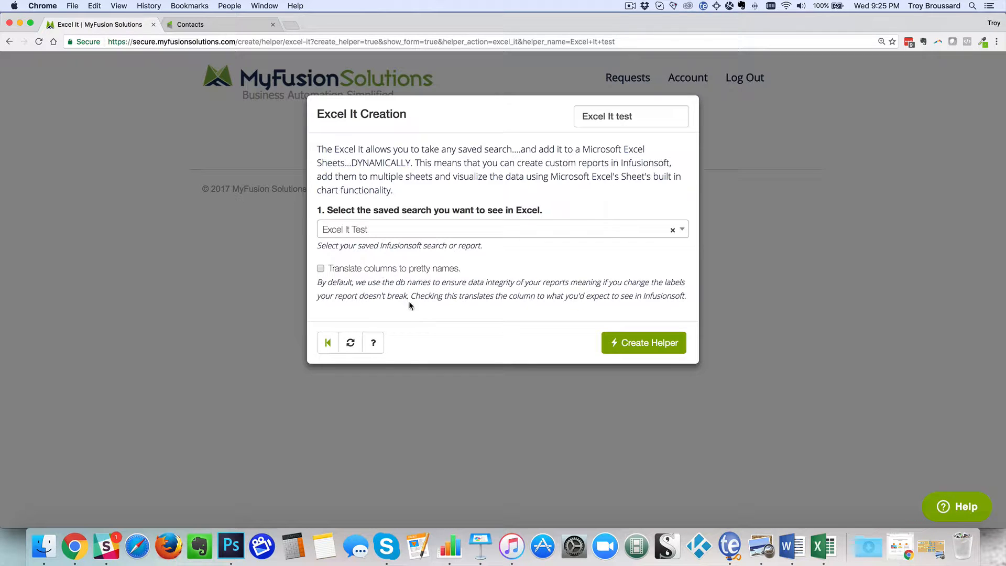
{"action": "left_click", "coordinate": [647, 343]}
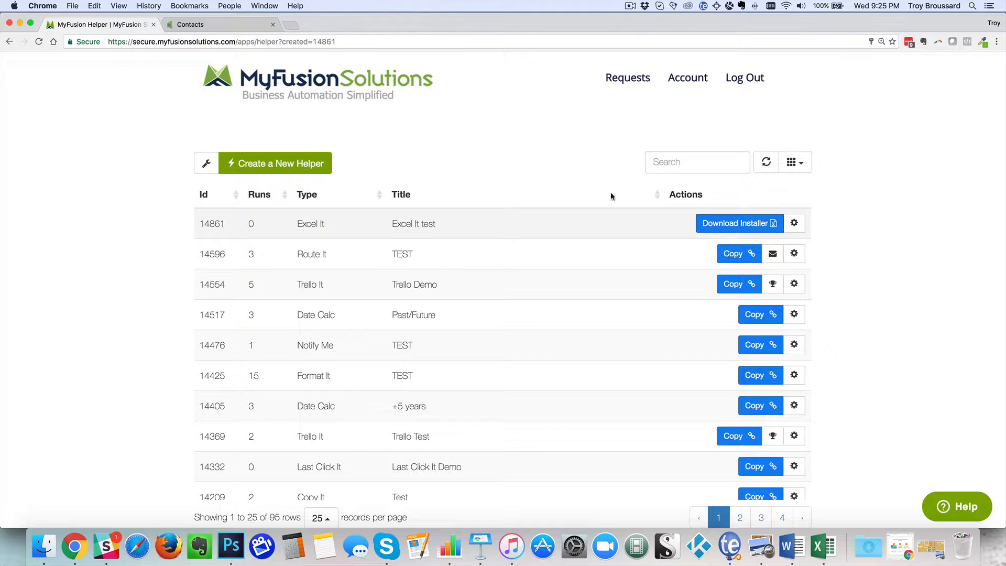
Examine the Excel It Test contact search in Infusionsoft, including its search criteria, custom columns and the list of saved searches
{"action": "left_click", "coordinate": [227, 19]}
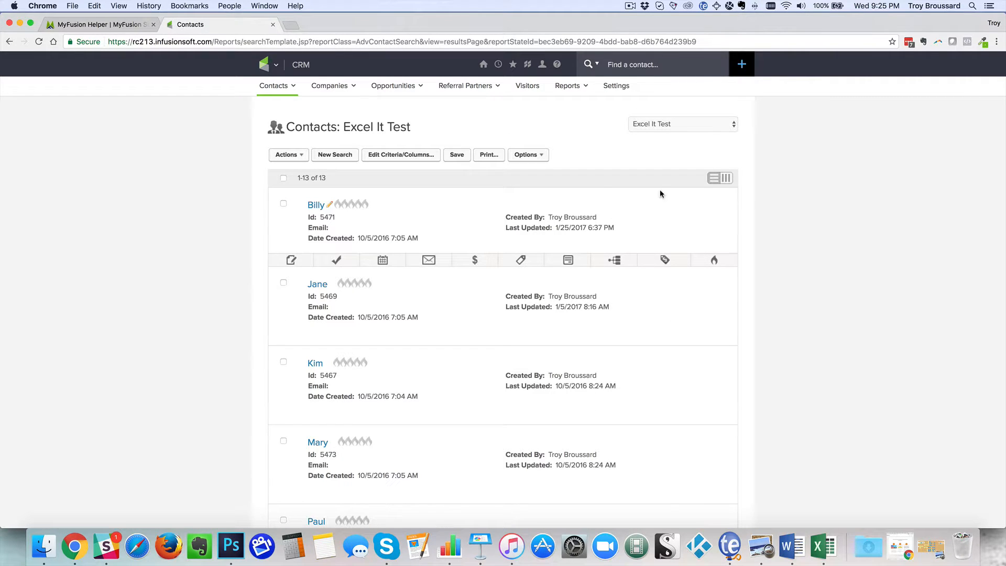
{"action": "left_click", "coordinate": [656, 127]}
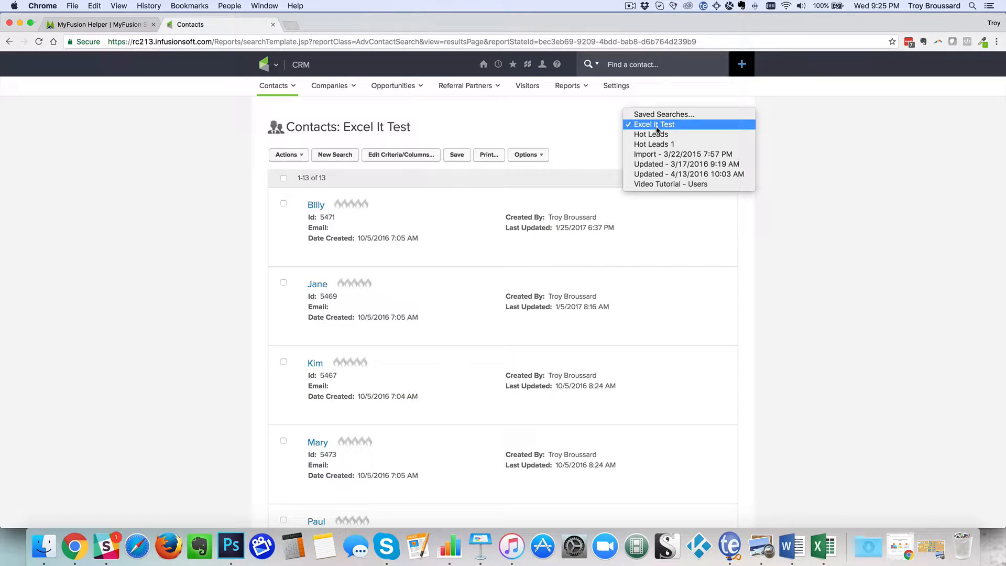
{"action": "left_click", "coordinate": [657, 127]}
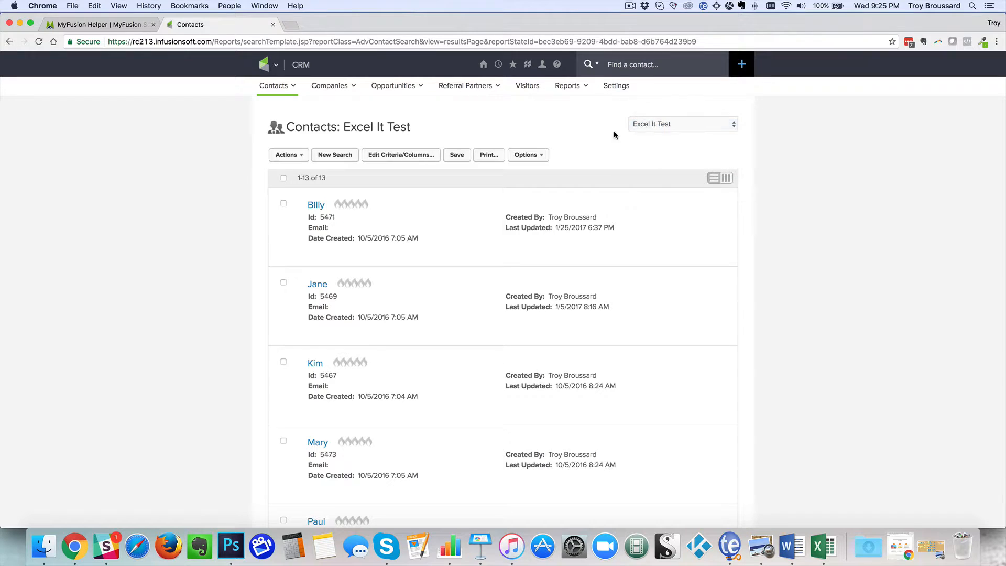
{"action": "left_click", "coordinate": [395, 155]}
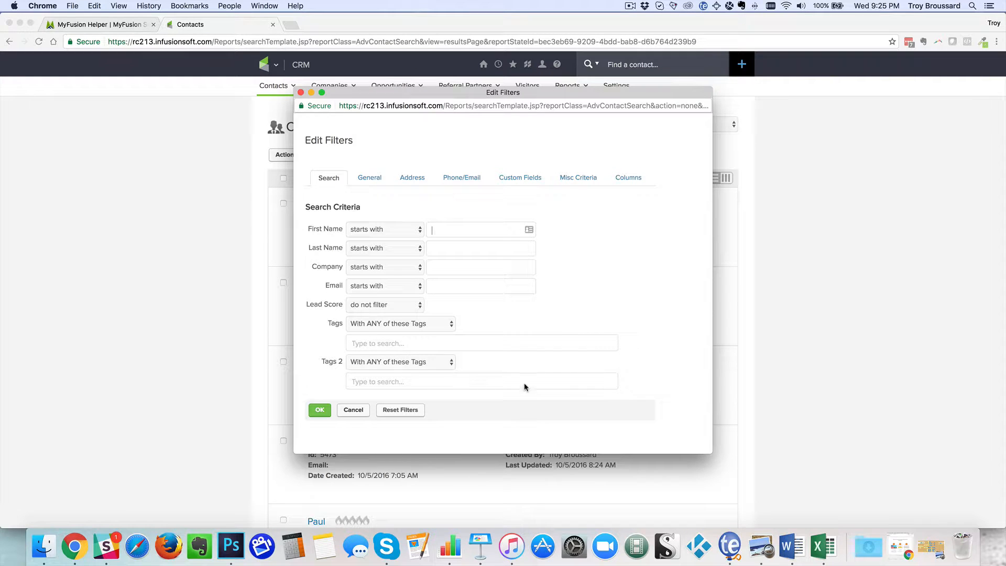
{"action": "left_click", "coordinate": [629, 178]}
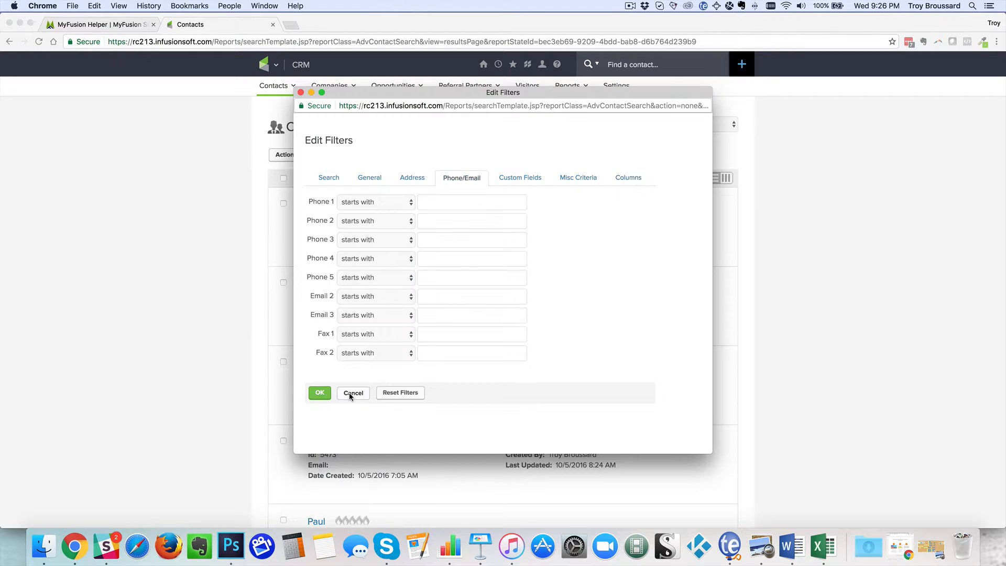
{"action": "left_click", "coordinate": [350, 393]}
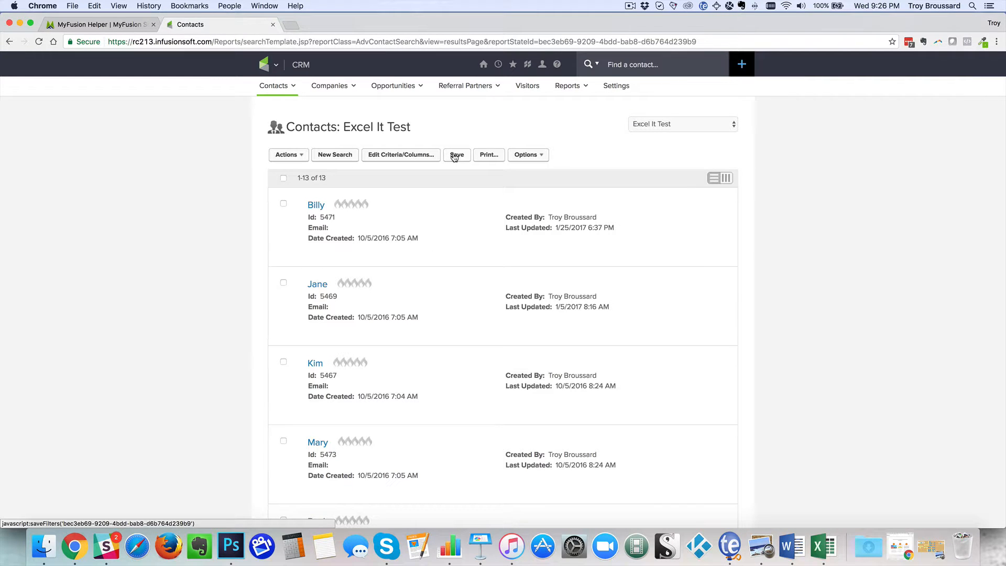
{"action": "left_click", "coordinate": [667, 126]}
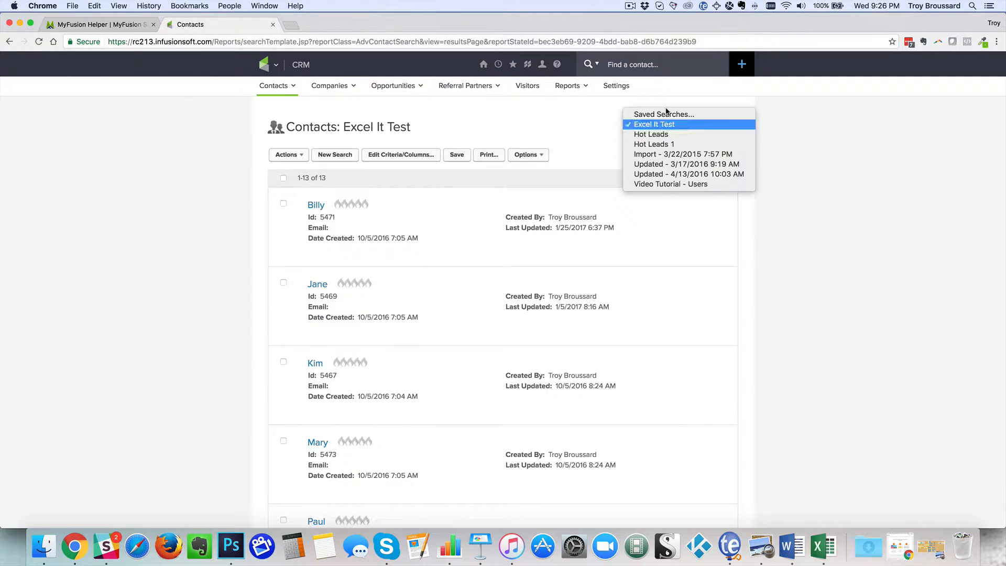
{"action": "left_click", "coordinate": [586, 137]}
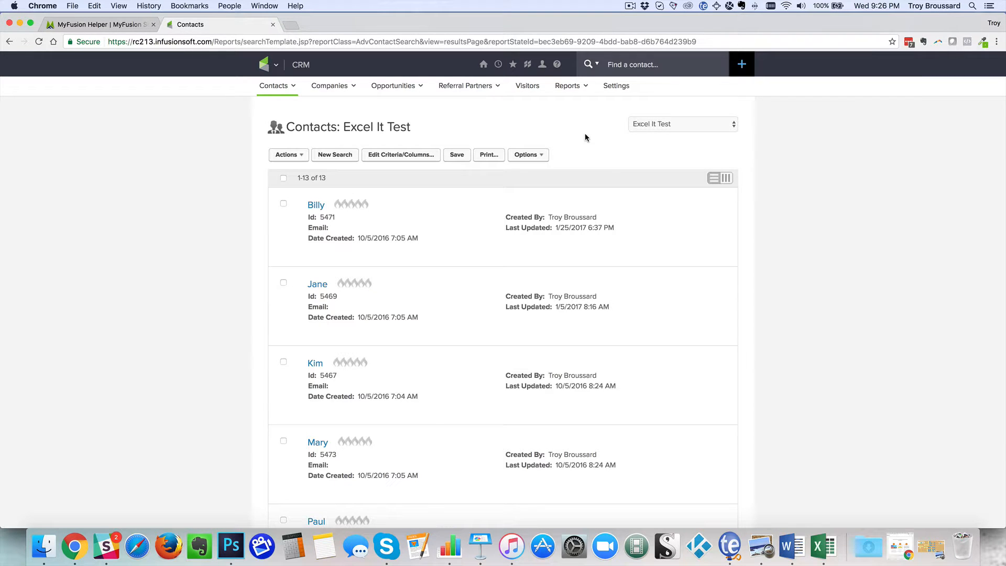
View the Tag Applications report among Infusionsoft's marketing reports
{"action": "left_click", "coordinate": [276, 65]}
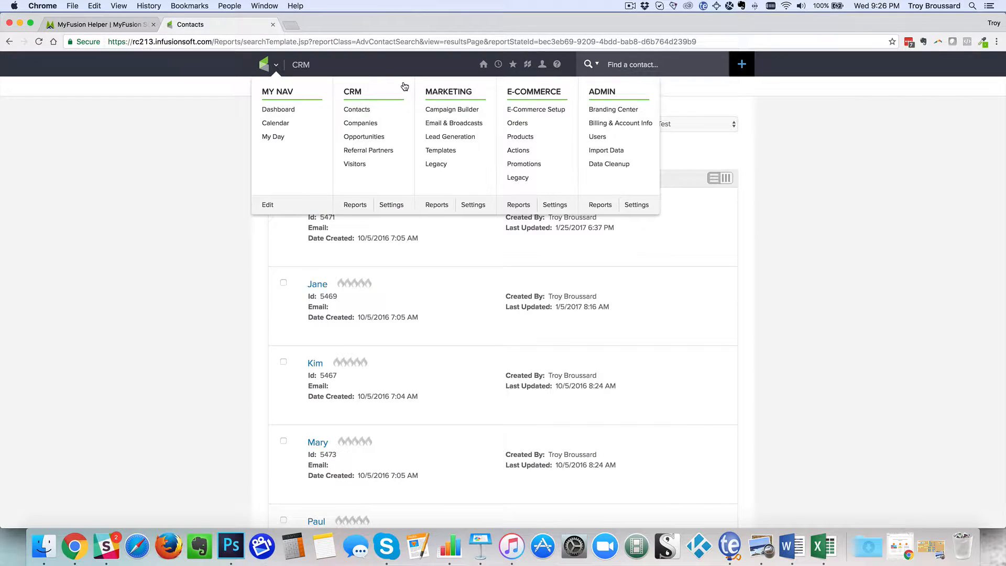
{"action": "left_click", "coordinate": [435, 206]}
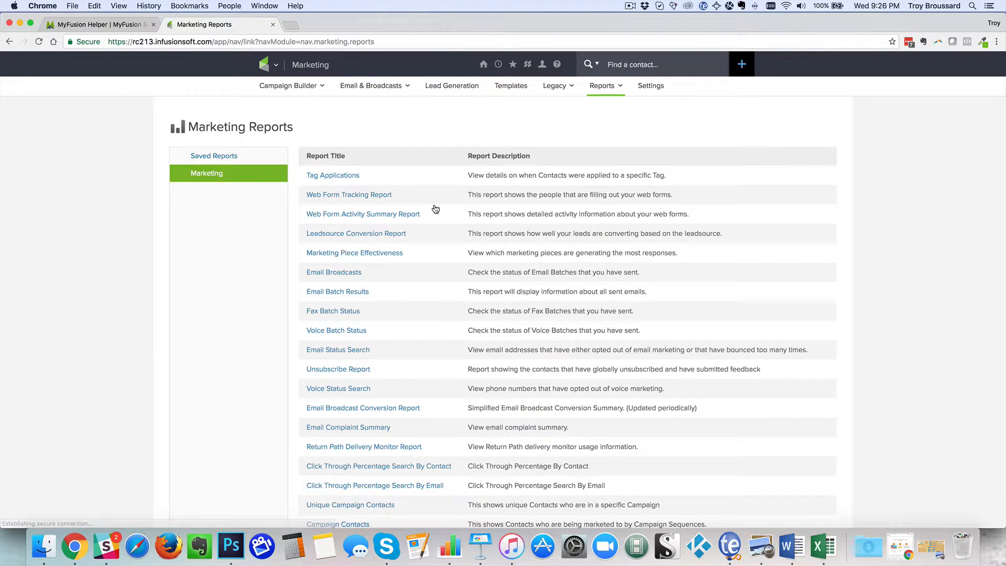
{"action": "left_click", "coordinate": [352, 179]}
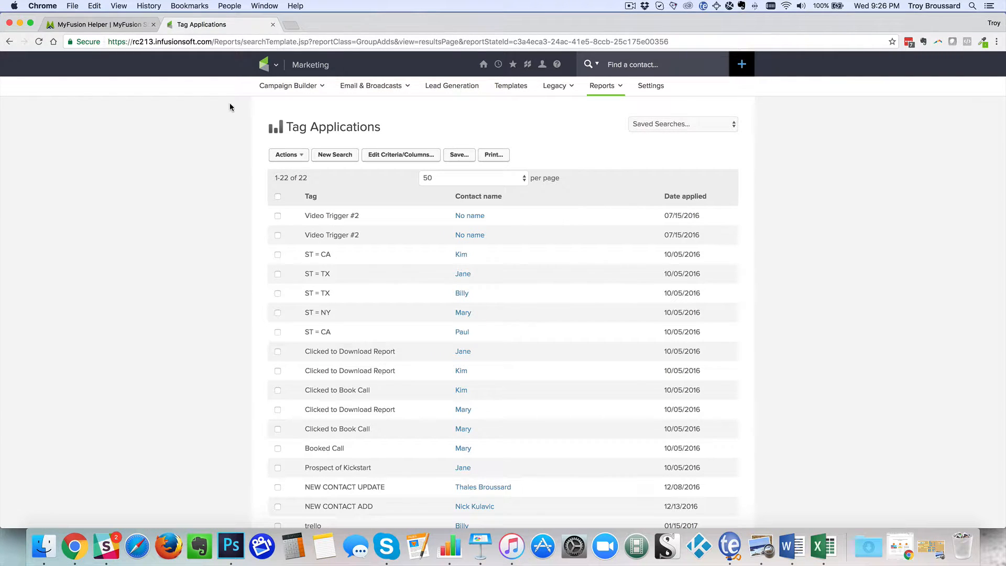
Reopen the Excel It test helper in MyFusion Helper, review its available saved searches and reports, and return to the helper list without updating
{"action": "left_click", "coordinate": [129, 27]}
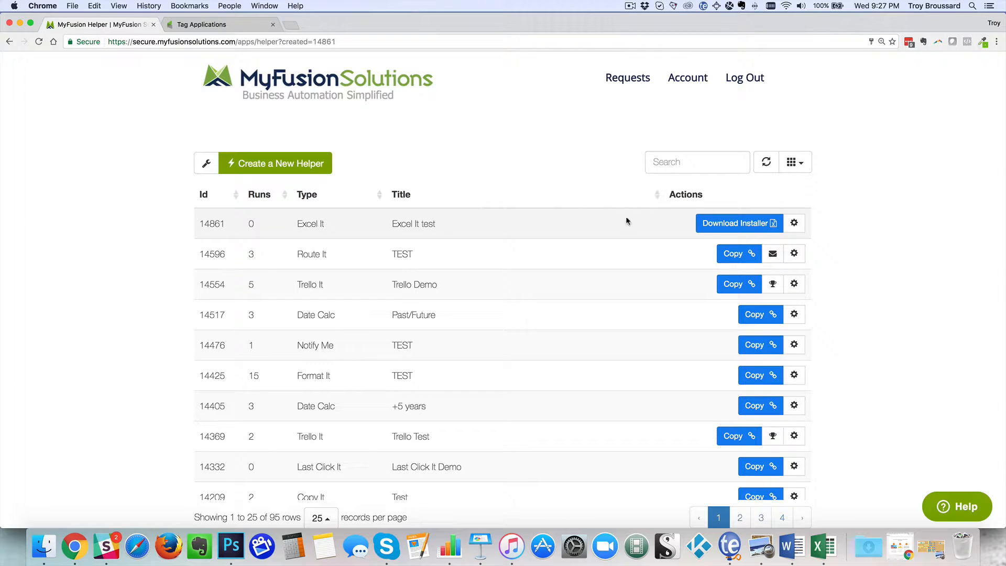
{"action": "left_click", "coordinate": [795, 223]}
{"action": "left_click", "coordinate": [777, 266]}
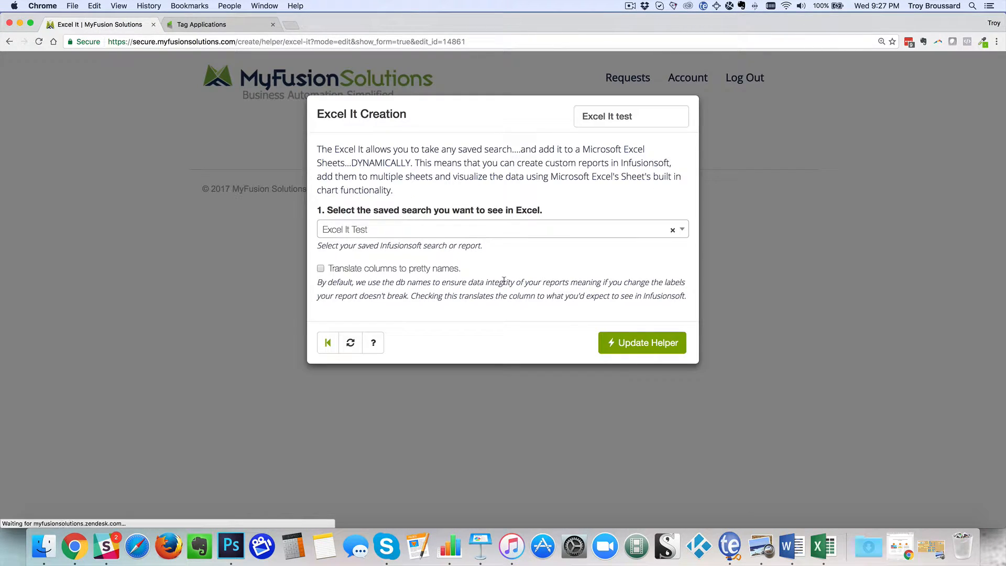
{"action": "left_click", "coordinate": [520, 232]}
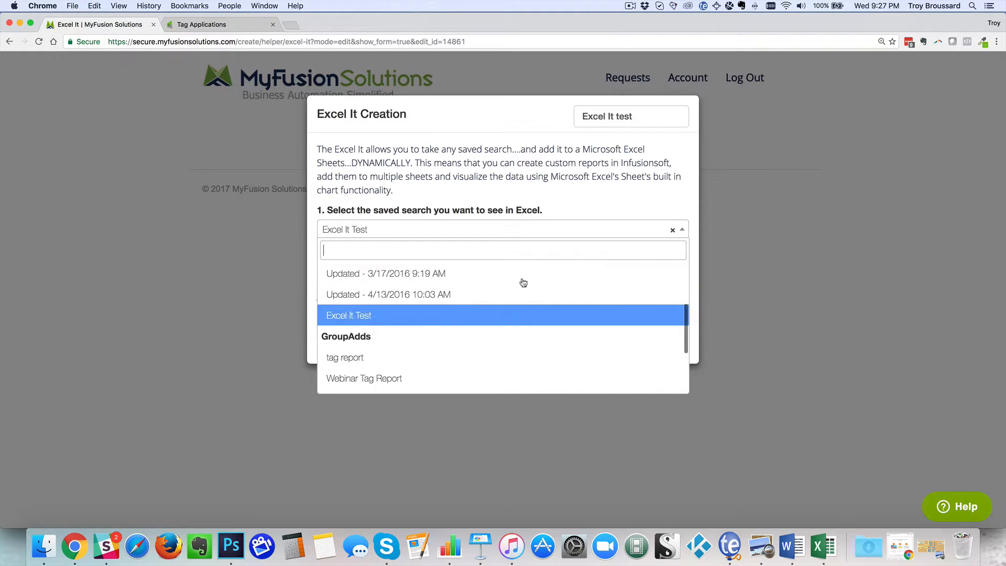
{"action": "left_click", "coordinate": [539, 179]}
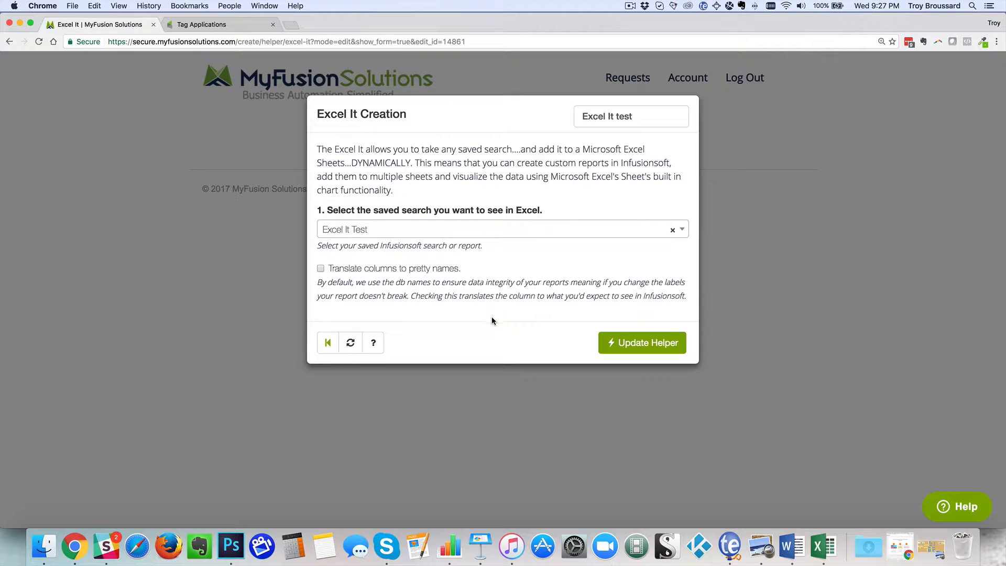
{"action": "left_click", "coordinate": [325, 354]}
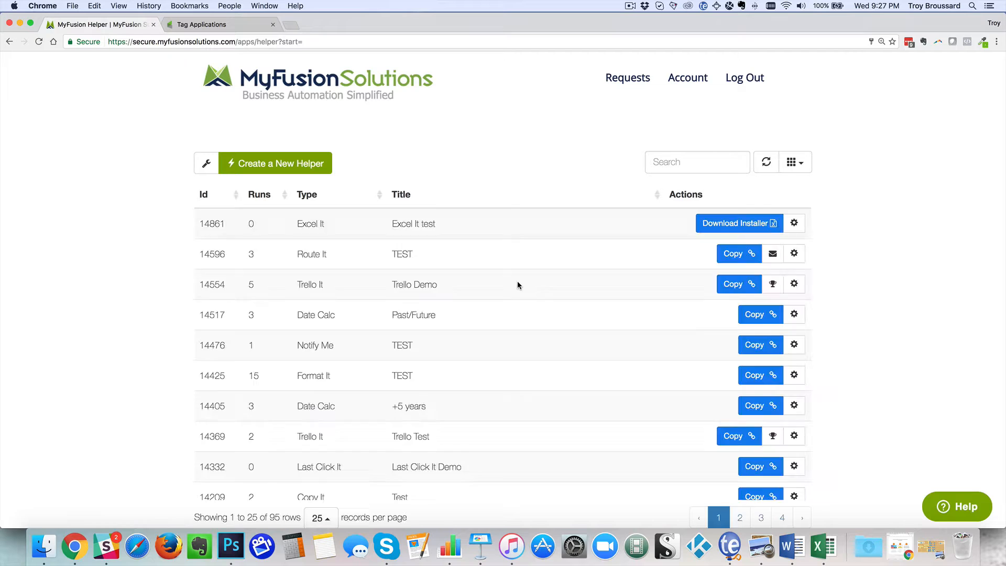
Download the installer file for the Excel It test helper and close the installer dialog
{"action": "left_click", "coordinate": [728, 224]}
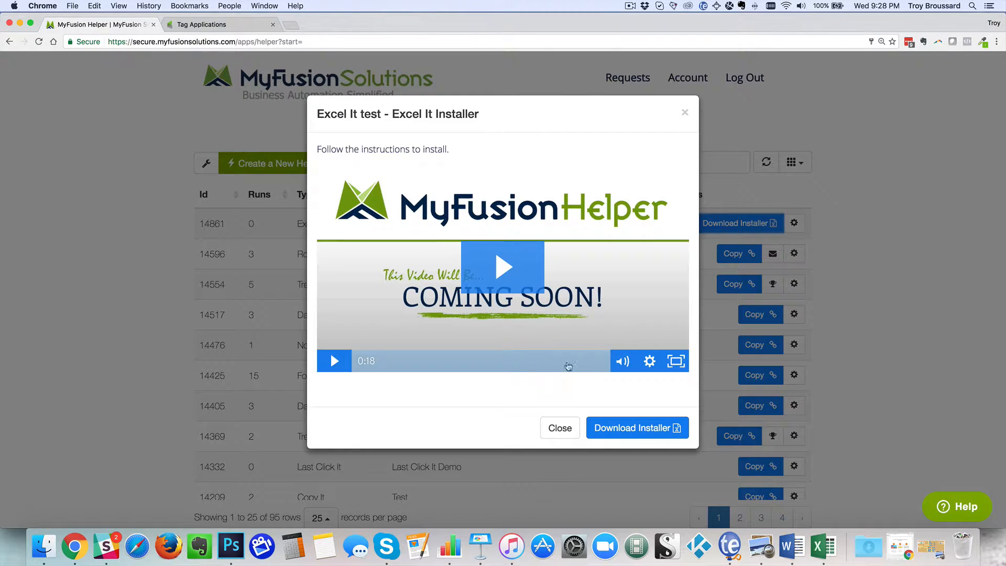
{"action": "left_click", "coordinate": [636, 429]}
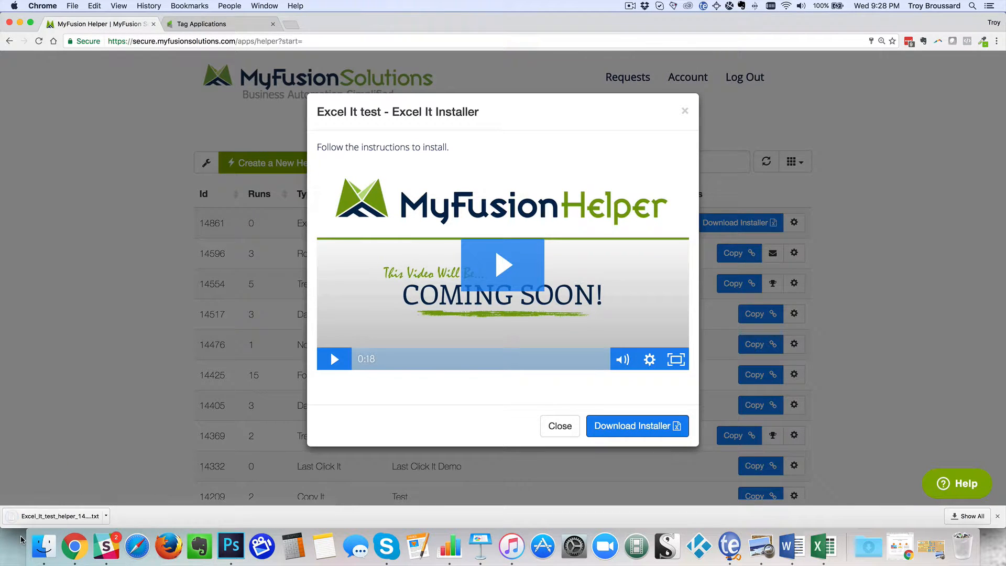
{"action": "left_click", "coordinate": [685, 113]}
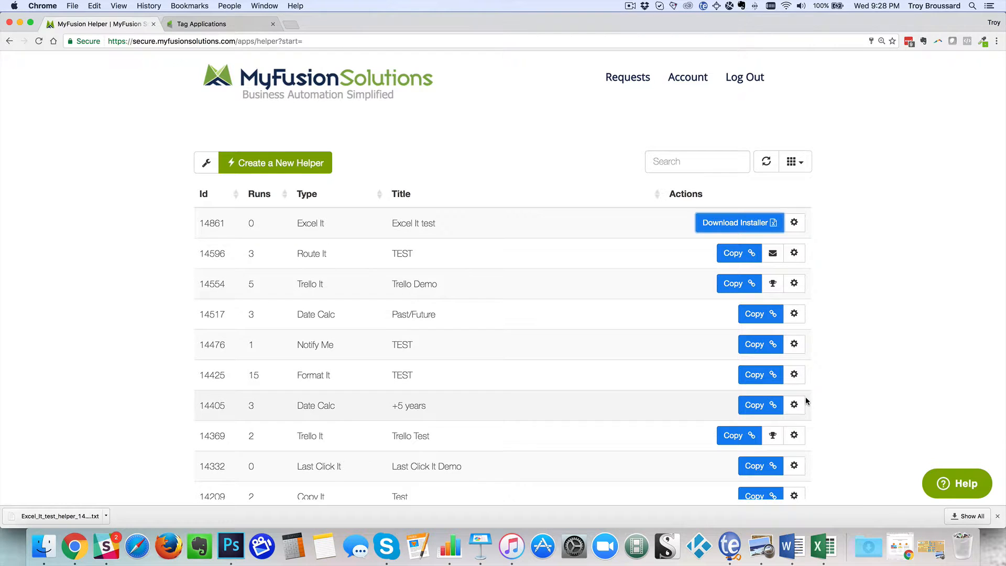
Switch to Microsoft Excel and create a blank workbook in full-screen view
{"action": "left_click", "coordinate": [823, 547]}
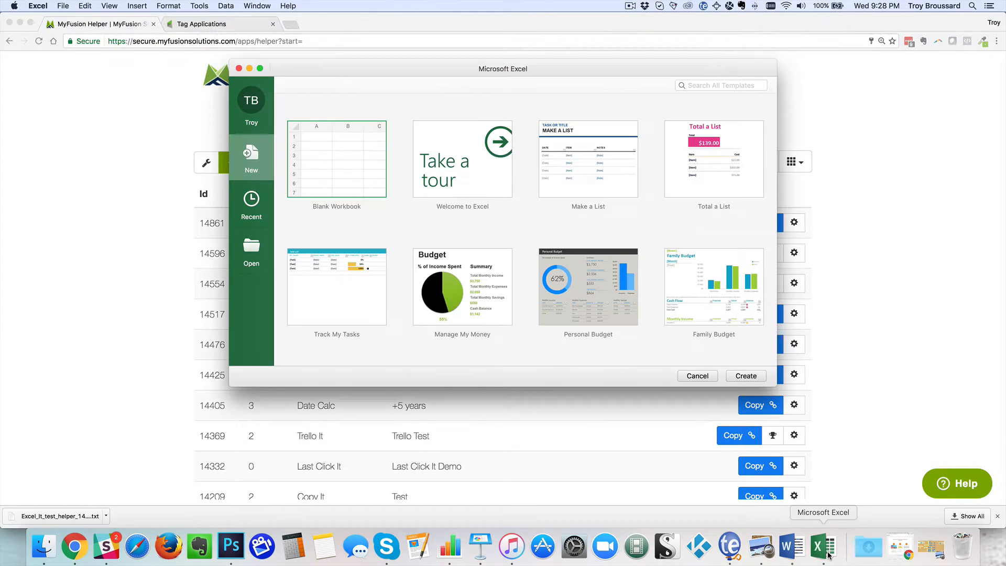
{"action": "double_click", "coordinate": [334, 157]}
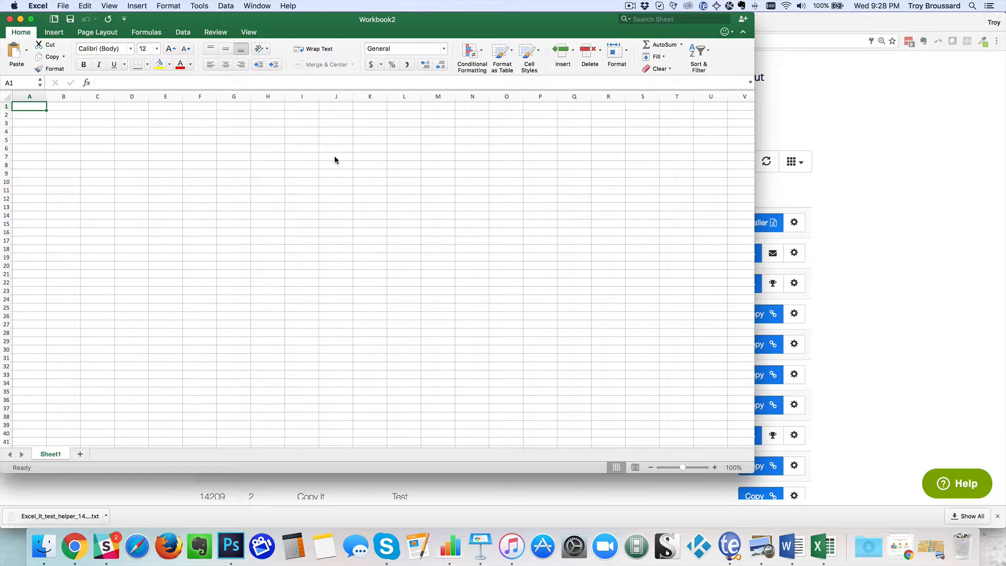
{"action": "key", "text": "ctrl+super+f"}
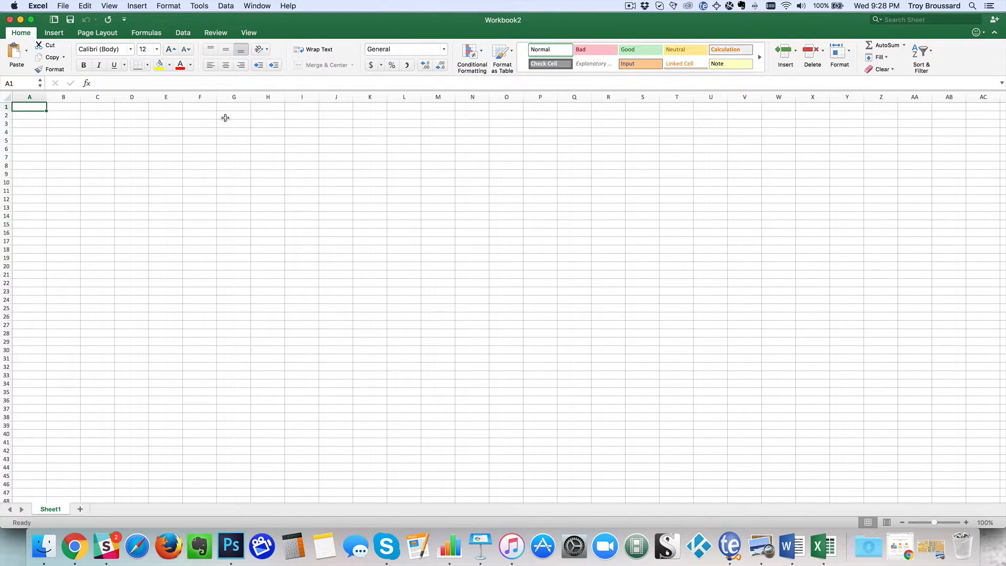
Run the saved query Excel_It_test_helper_14861.iqy.txt from the Downloads folder and import its data into the existing sheet at cell A1
{"action": "left_click", "coordinate": [183, 33]}
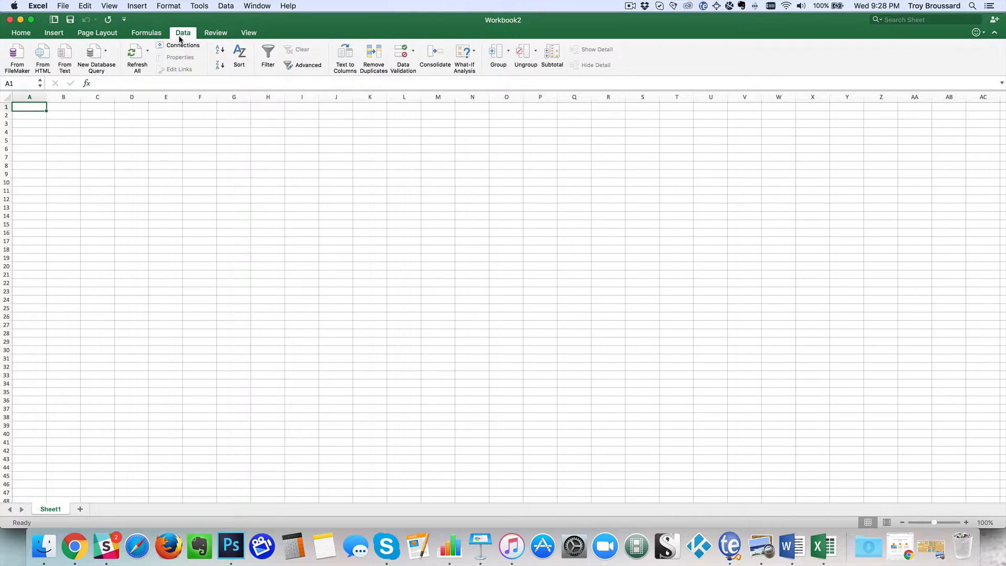
{"action": "left_click", "coordinate": [220, 10]}
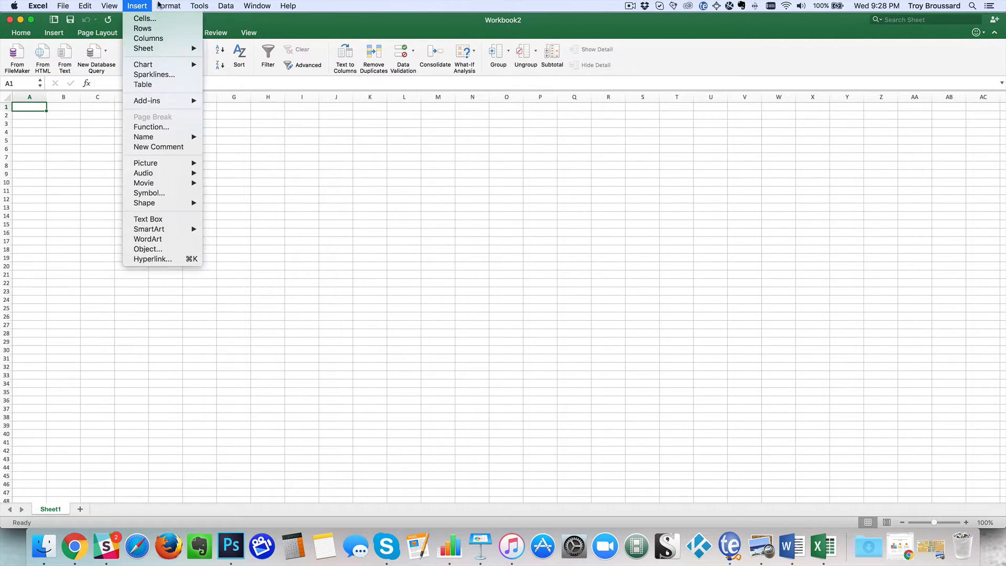
{"action": "mouse_move", "coordinate": [208, 4]}
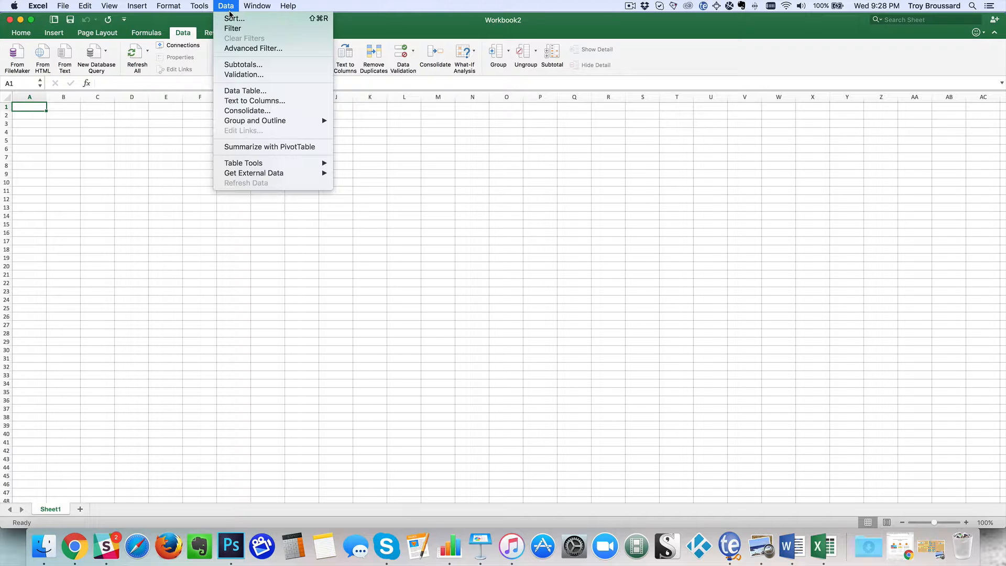
{"action": "mouse_move", "coordinate": [257, 175]}
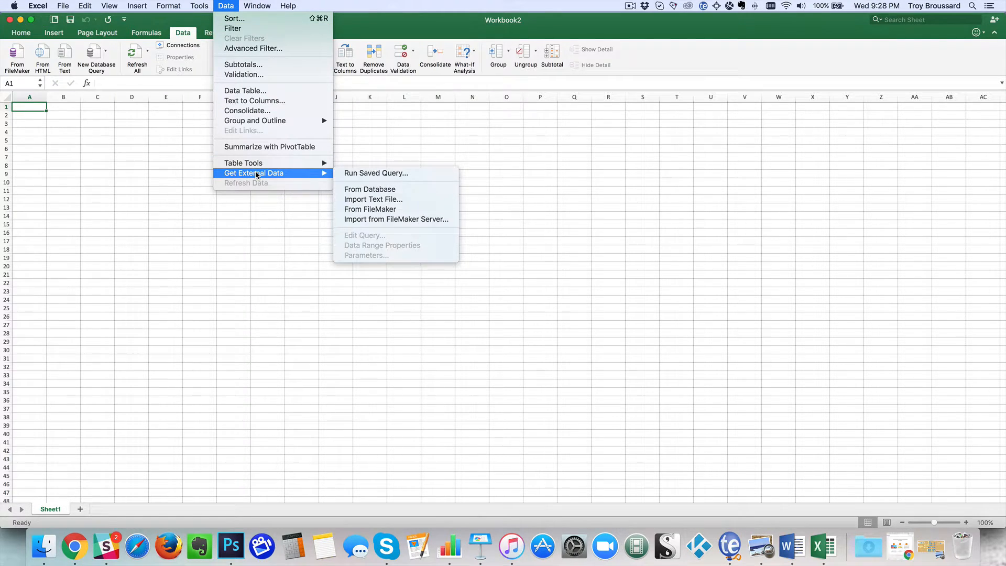
{"action": "left_click", "coordinate": [375, 173]}
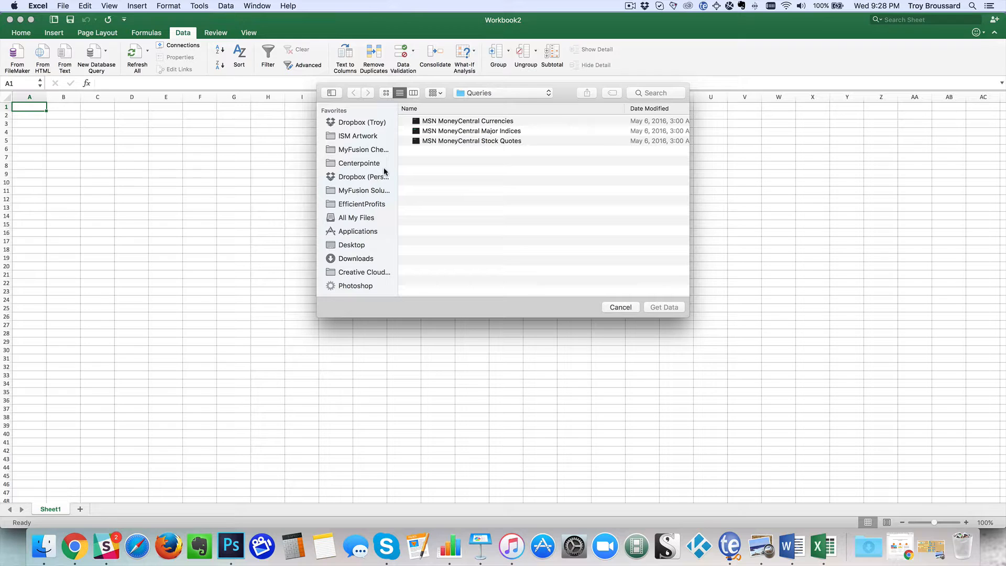
{"action": "left_click", "coordinate": [358, 259]}
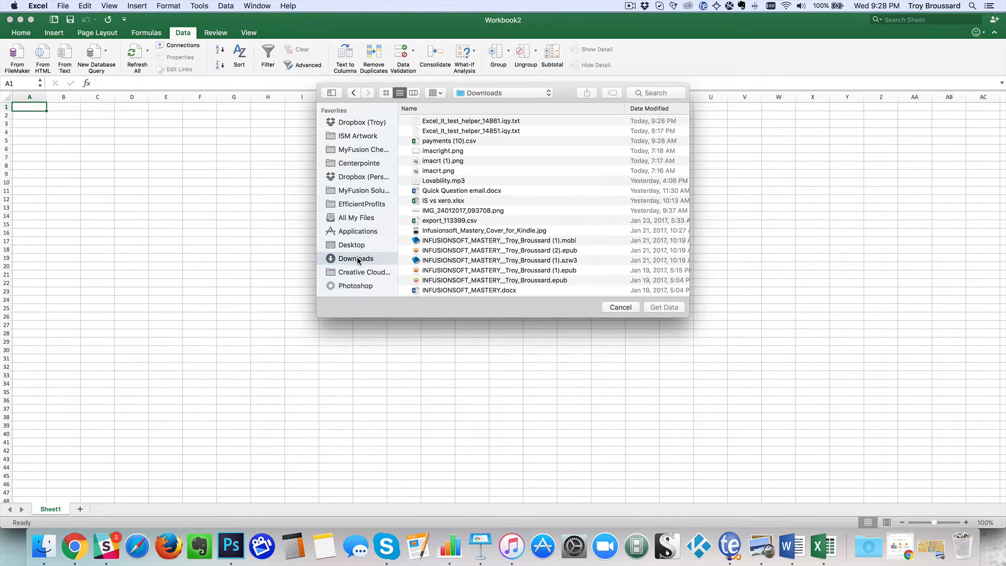
{"action": "left_click", "coordinate": [468, 122]}
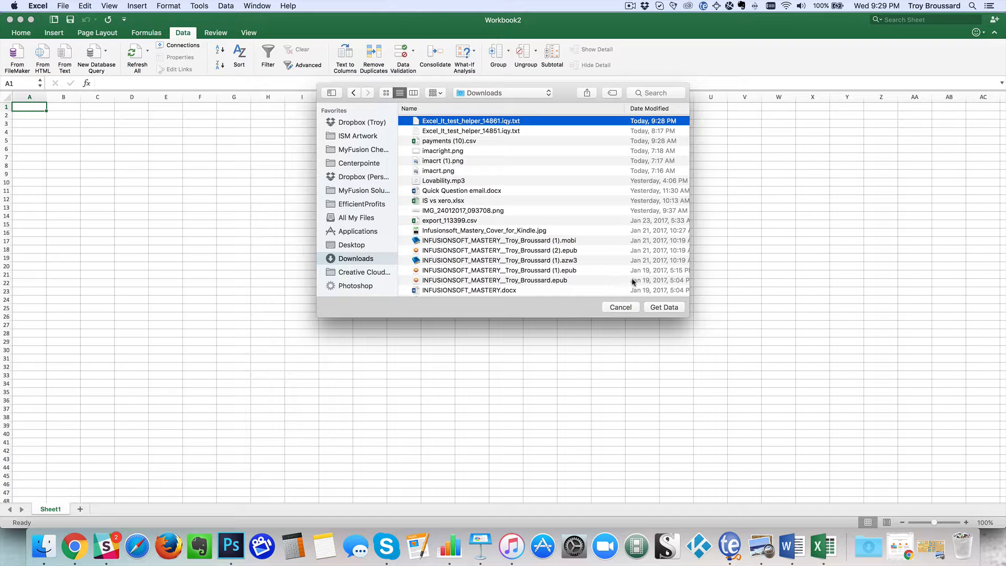
{"action": "left_click", "coordinate": [661, 308]}
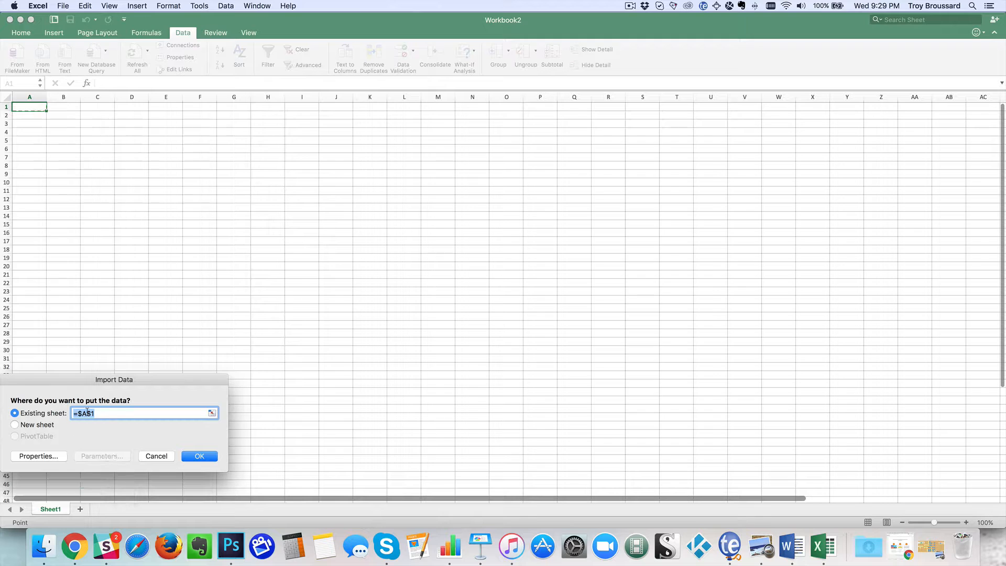
{"action": "left_click", "coordinate": [202, 457]}
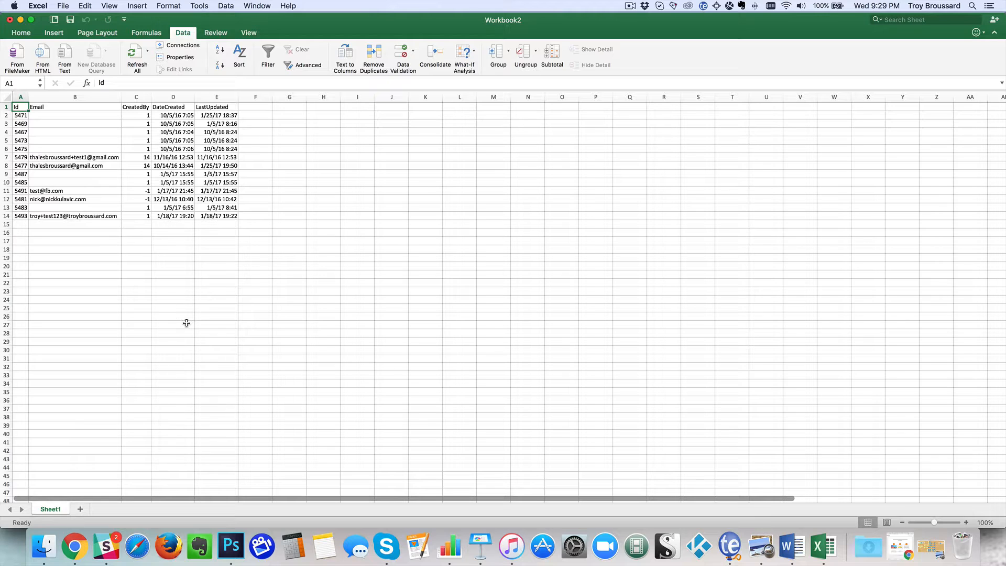
Open the downloaded Excel_It_test_helper_14861.iqy.txt in TextEdit, examine its web query address, and close the file
{"action": "left_click", "coordinate": [871, 547]}
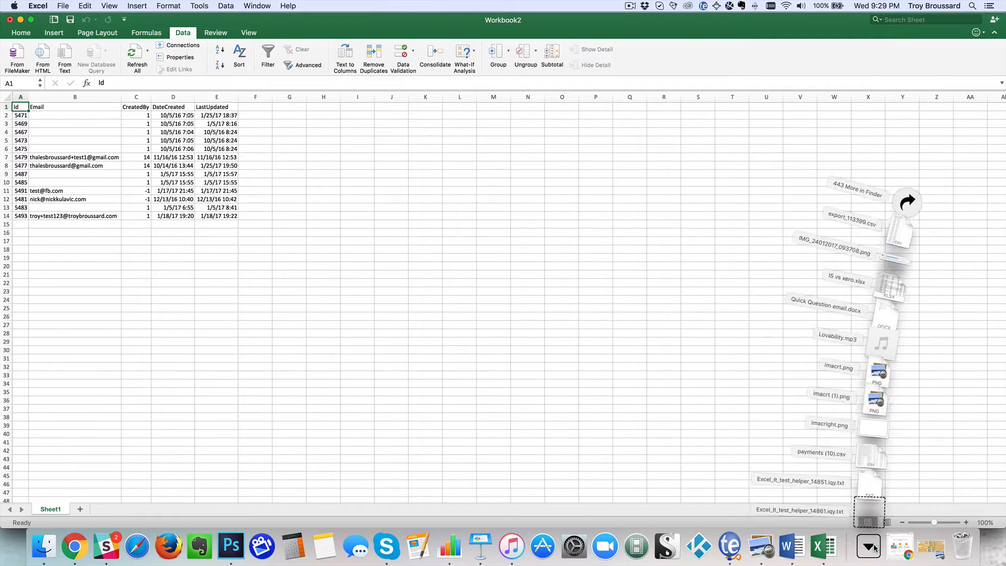
{"action": "left_click", "coordinate": [867, 509]}
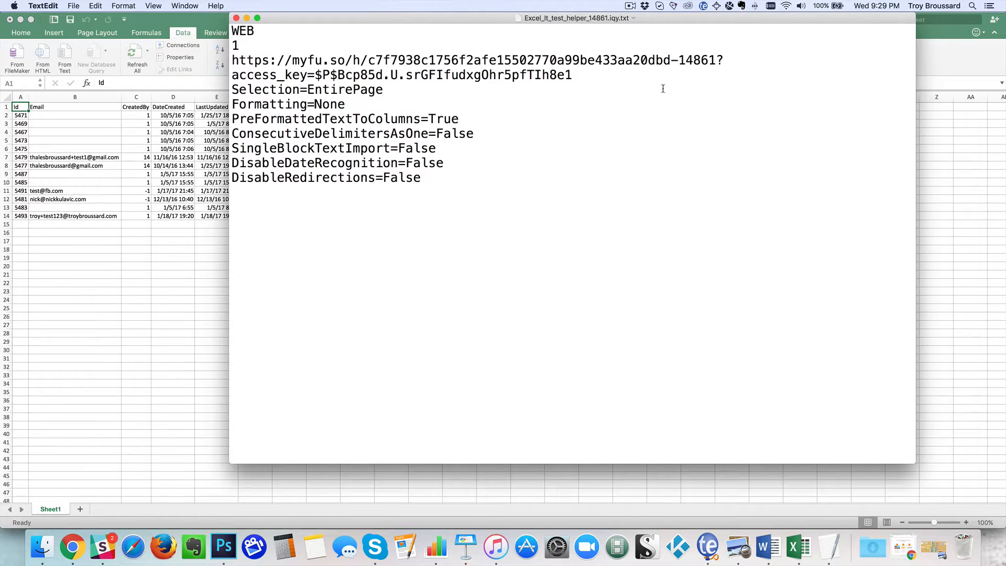
{"action": "left_click_drag", "start_coordinate": [641, 88], "coordinate": [229, 60]}
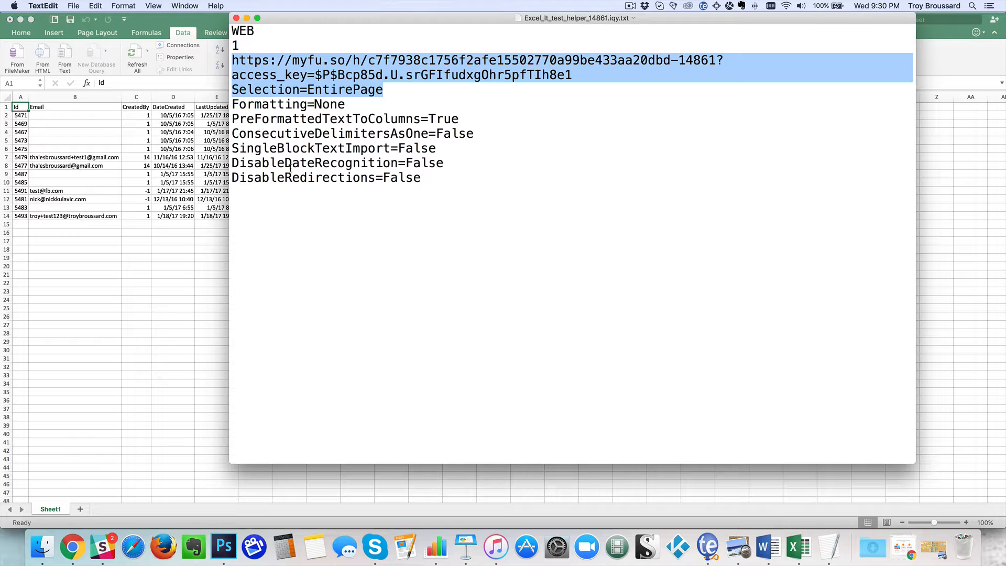
{"action": "left_click", "coordinate": [236, 18]}
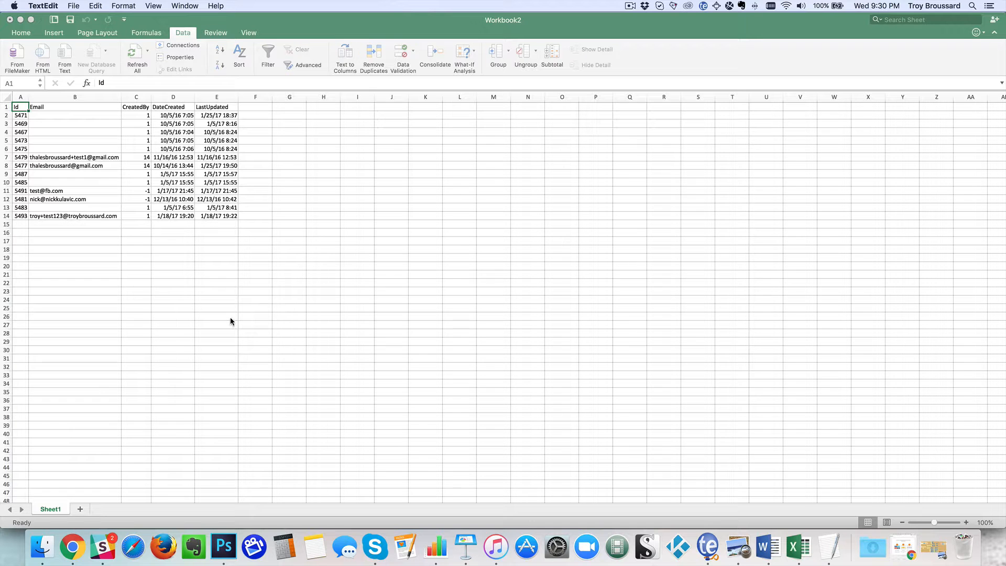
Switch back to the Excel workbook, add a second worksheet, and return to Sheet1
{"action": "left_click", "coordinate": [330, 18]}
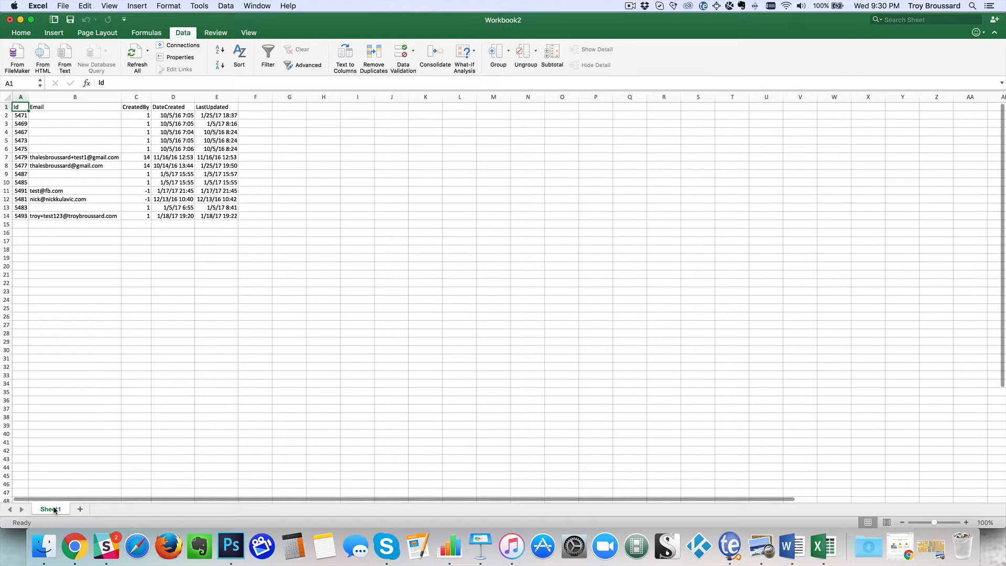
{"action": "left_click", "coordinate": [79, 509]}
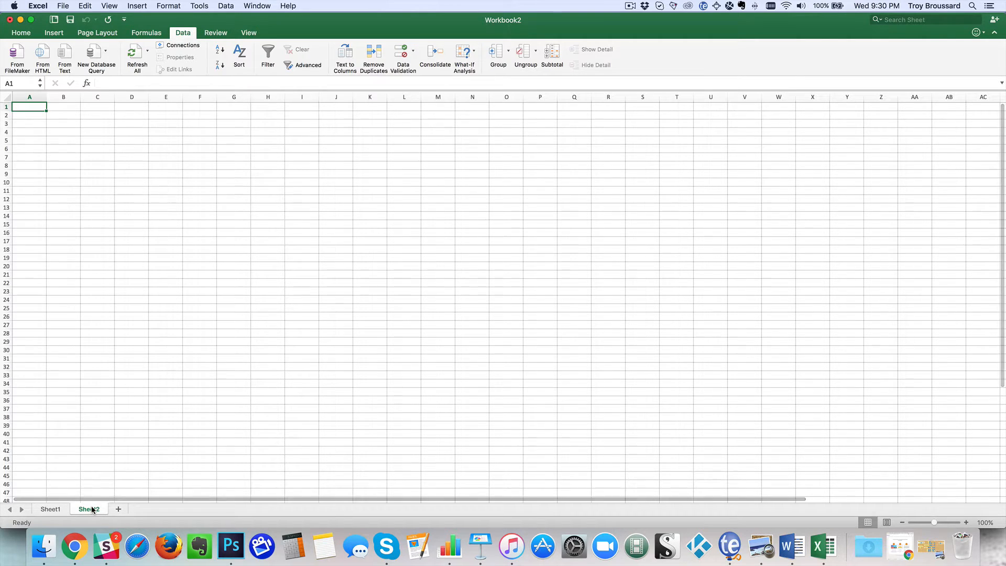
{"action": "left_click", "coordinate": [50, 511]}
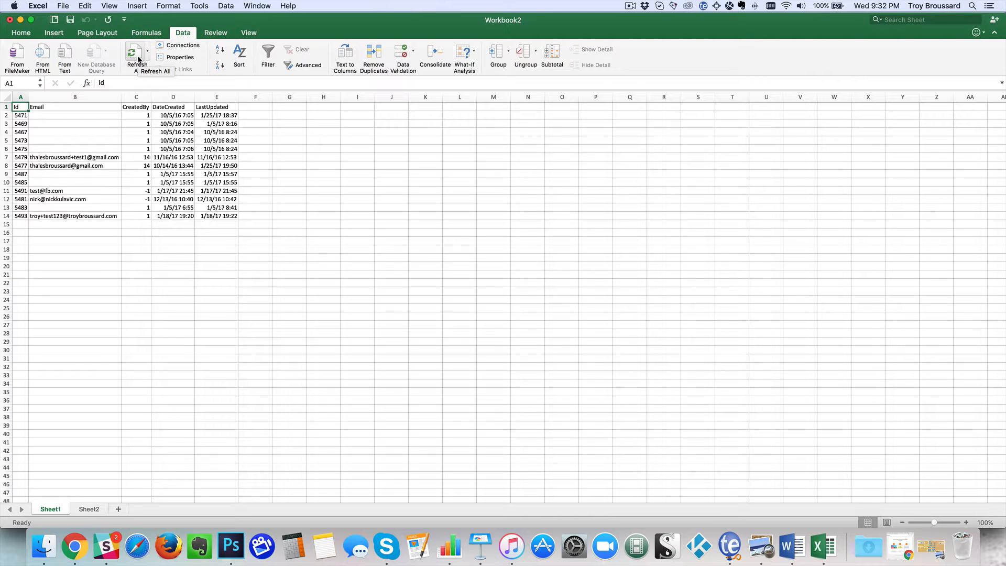
Set the imported data range on Sheet1 to refresh its data when opening the file
{"action": "left_click", "coordinate": [181, 58]}
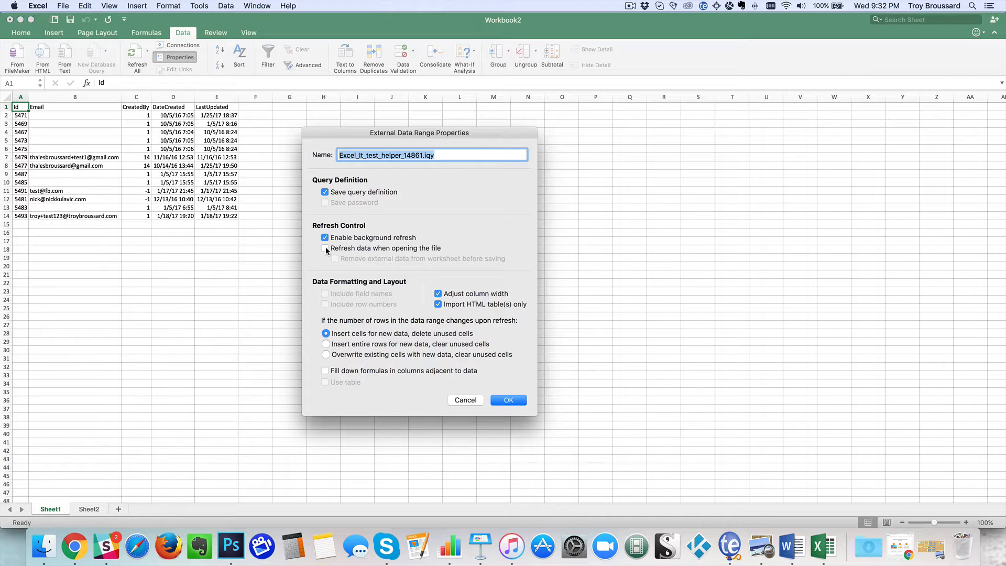
{"action": "left_click", "coordinate": [325, 248]}
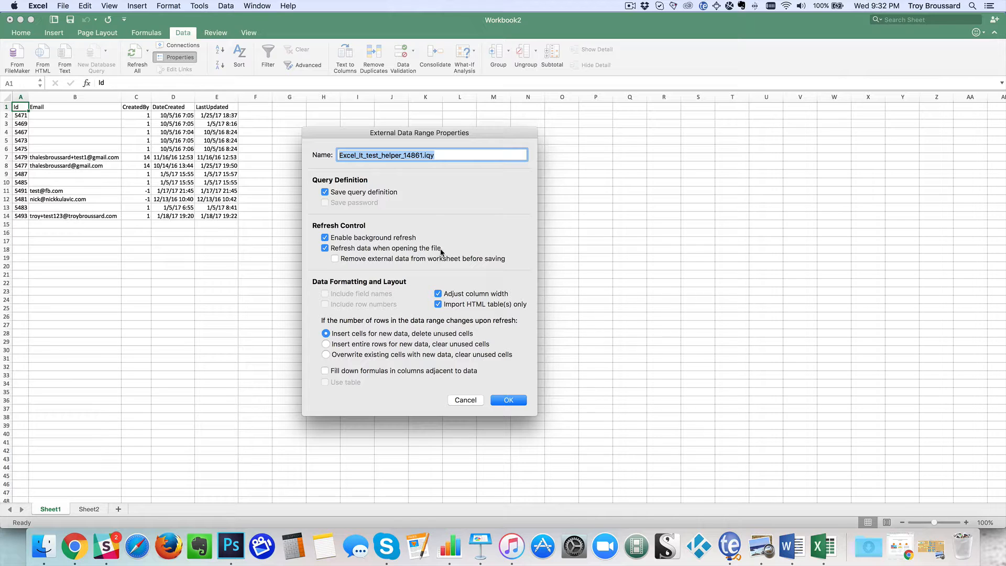
{"action": "left_click", "coordinate": [507, 401]}
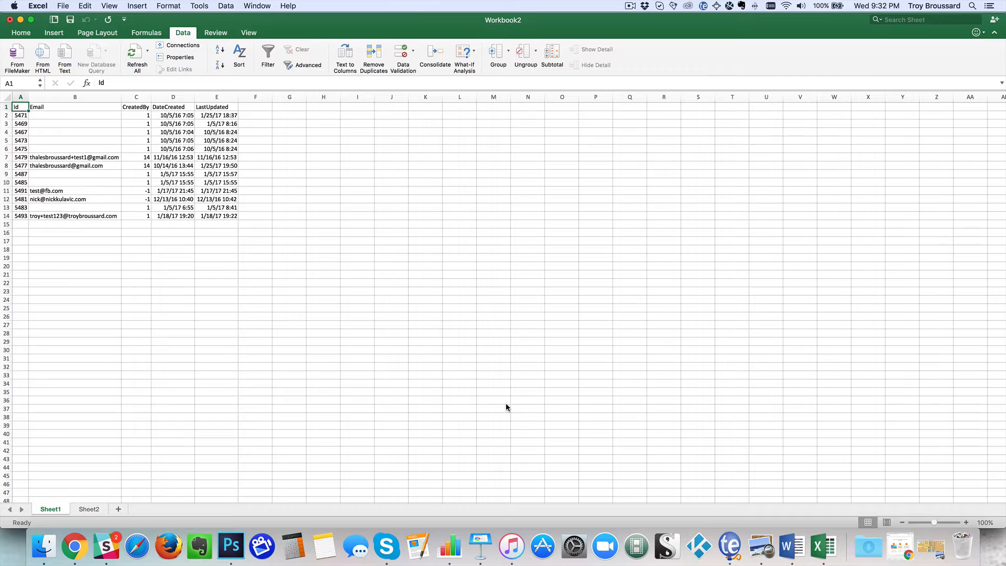